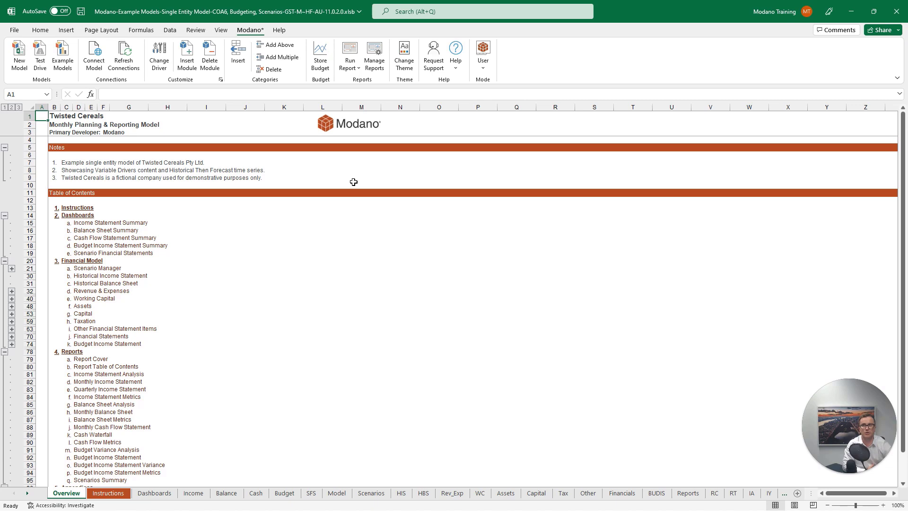
Step: View the Historical Income Statement sheet and the Historical Balance Sheet down to its liabilities
left_click(142, 276)
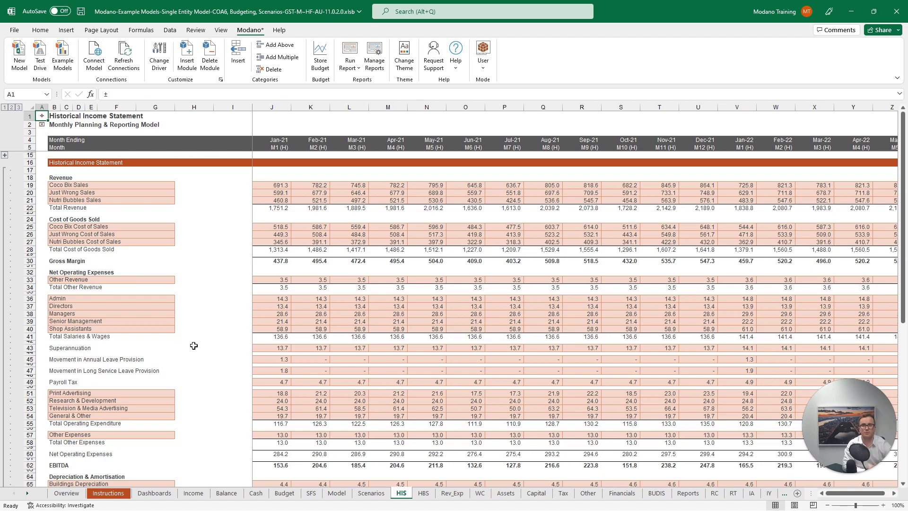
left_click(42, 116)
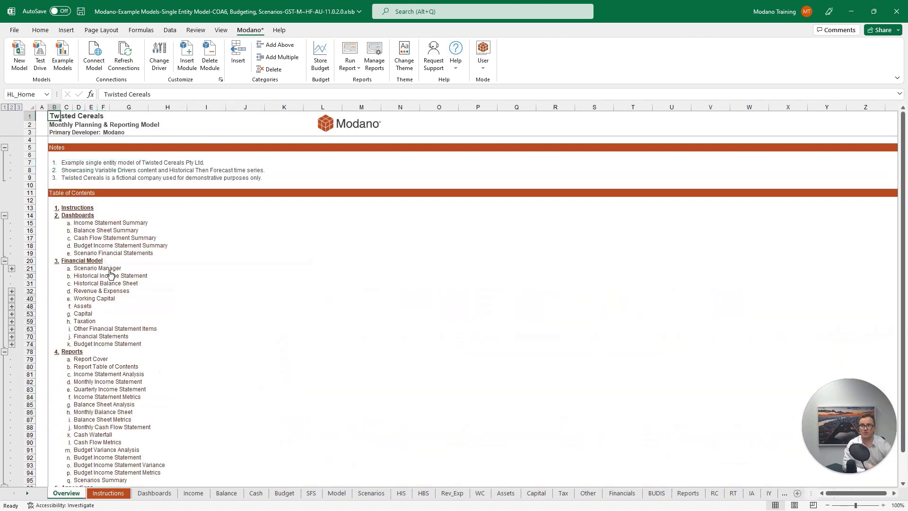
left_click(111, 283)
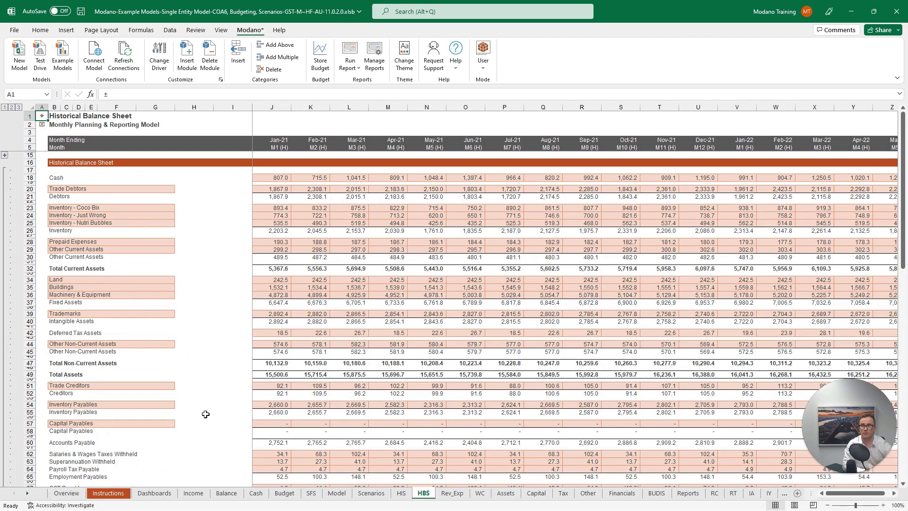
scroll(205, 416, "down", 7)
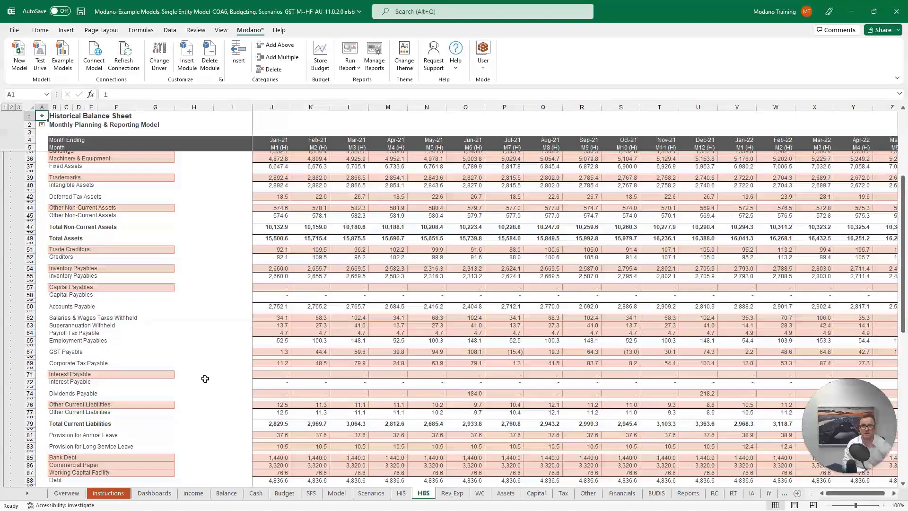
Step: Open the Working Capital sheet at its Superannuation section and examine the Sep-22 and Dec-22 quarterly assessments
left_click(42, 117)
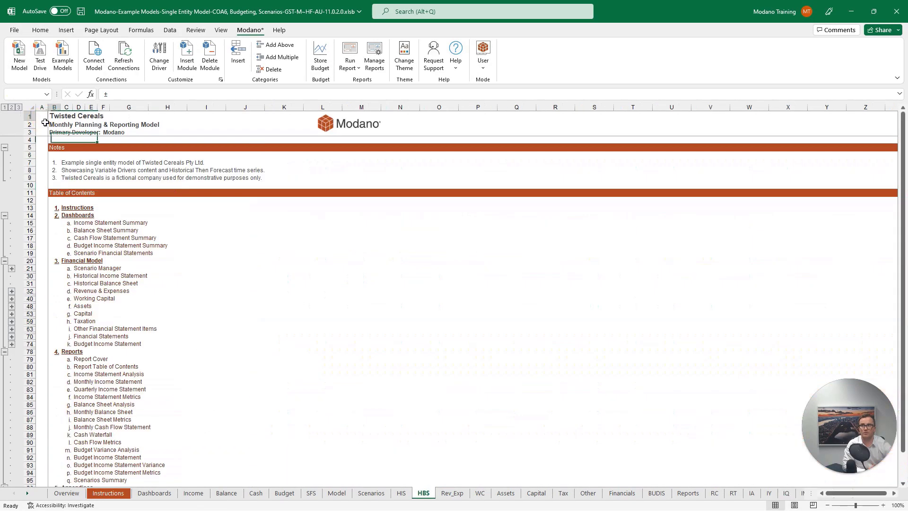
left_click(114, 298)
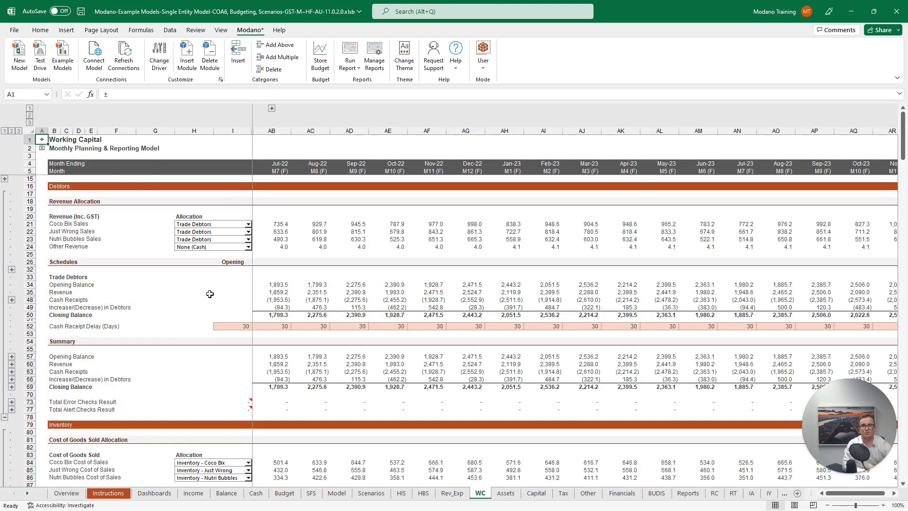
scroll(210, 294, "down", 20)
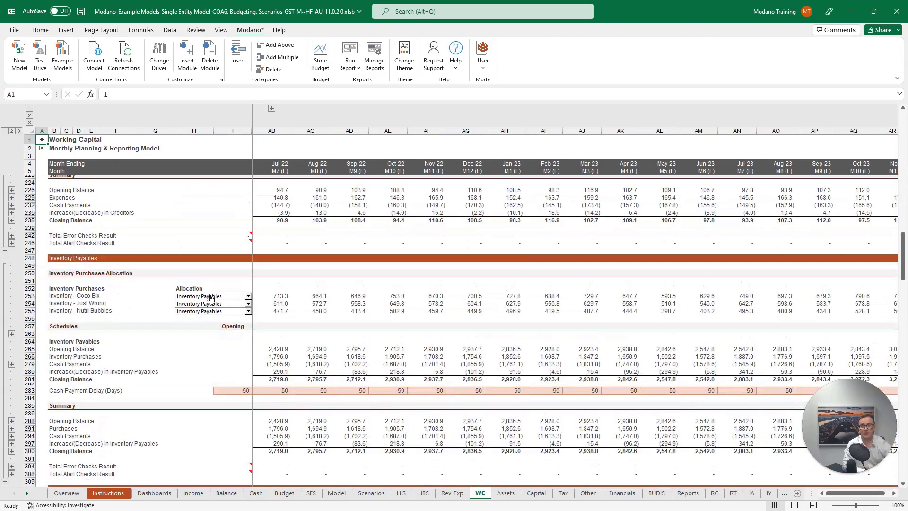
scroll(209, 297, "down", 20)
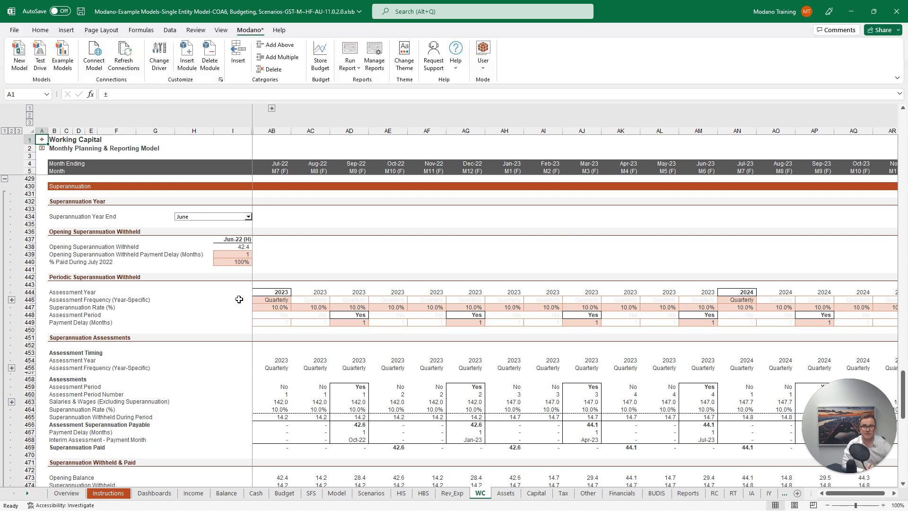
left_click_drag(334, 385, 341, 432)
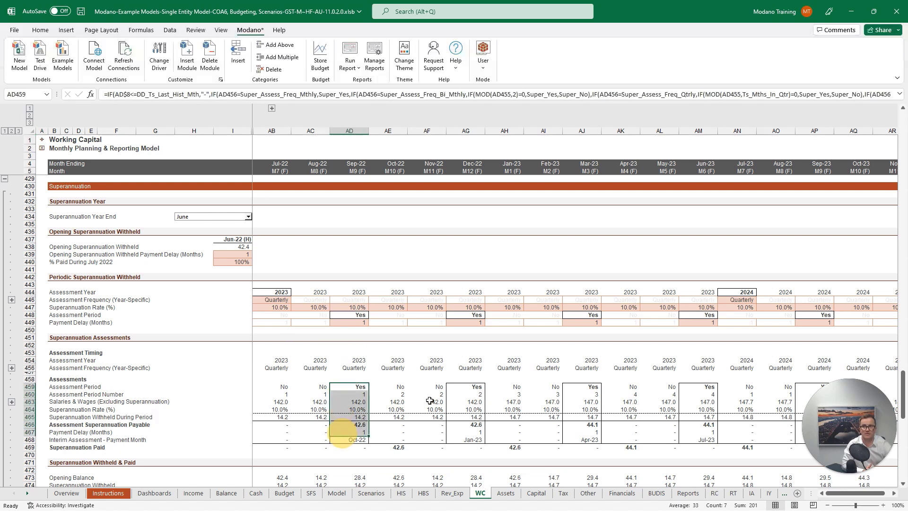
left_click_drag(454, 387, 452, 440)
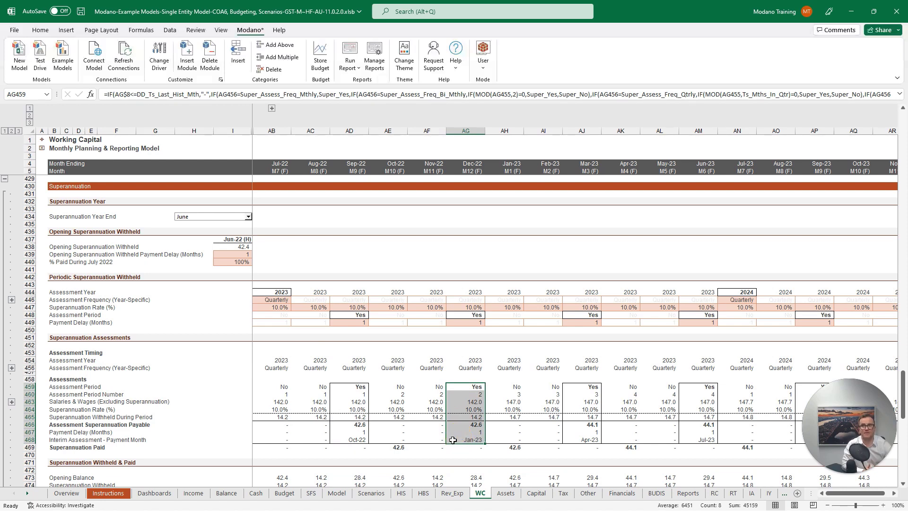
Step: Set the 2023 superannuation assessment frequency to Semi-Annual and examine the Dec-22 and Jun-23 assessments
left_click(281, 300)
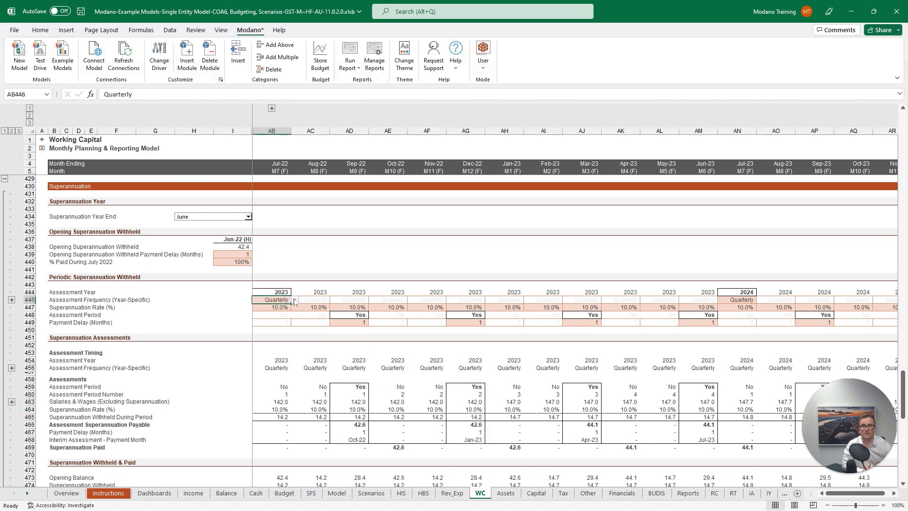
left_click(295, 300)
left_click(291, 326)
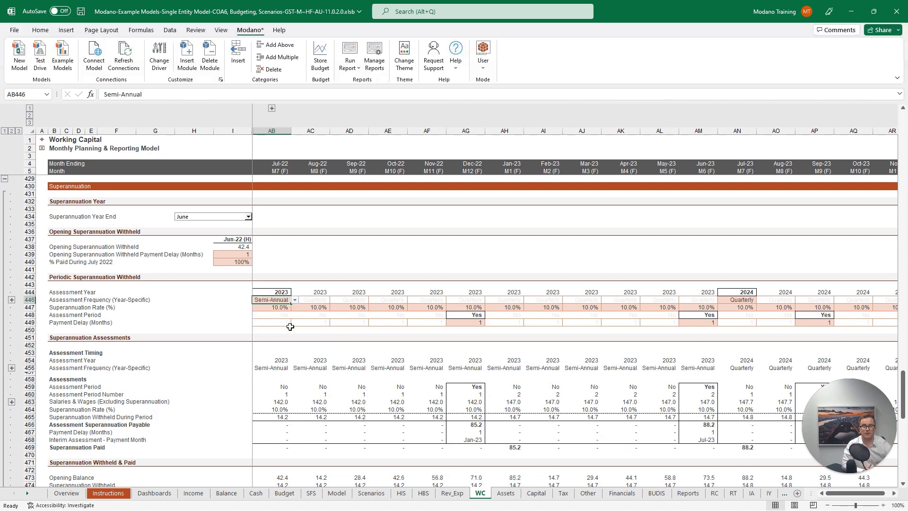
left_click(469, 387)
left_click_drag(465, 424, 464, 440)
left_click_drag(696, 388, 696, 441)
Step: Set the 2023 superannuation assessment frequency back to Quarterly
left_click(284, 299)
left_click(294, 300)
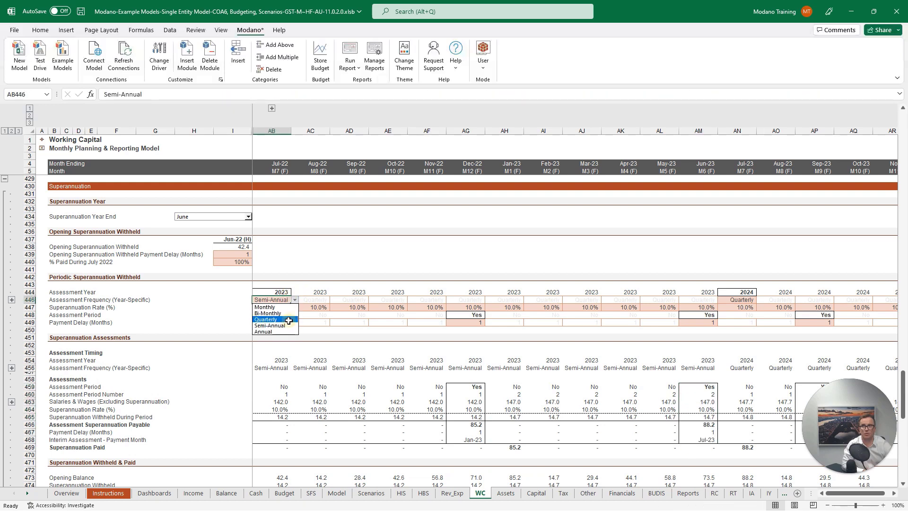
left_click(288, 320)
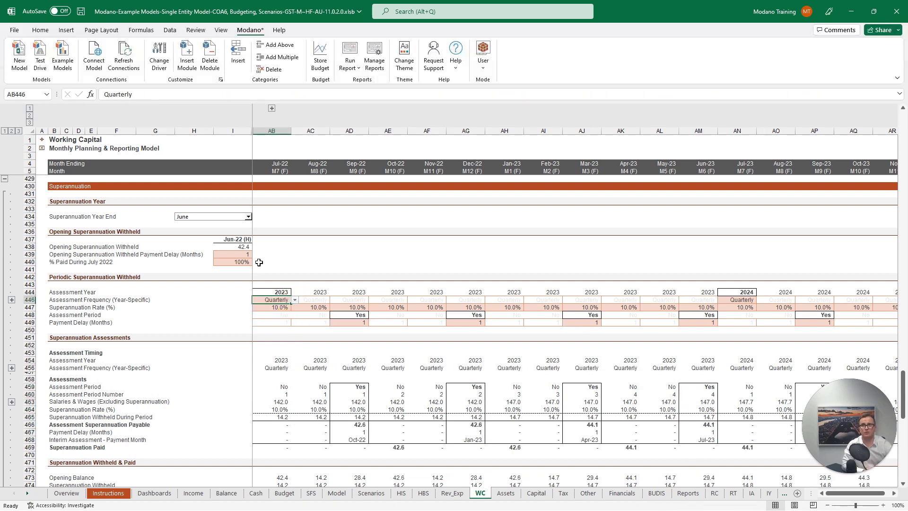
Step: Examine the opening superannuation withheld, its payment delay and the superannuation paid in Jul-22
left_click(224, 254)
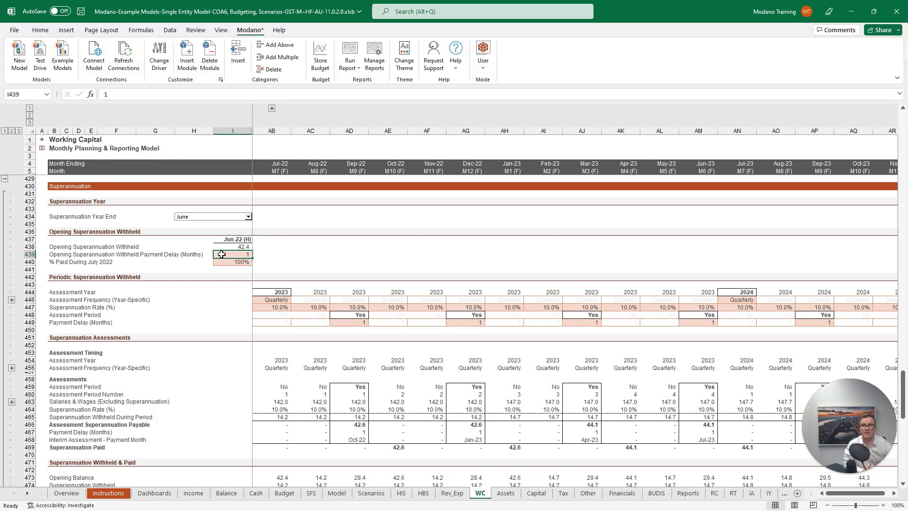
scroll(221, 254, "down", 1)
left_click(226, 222)
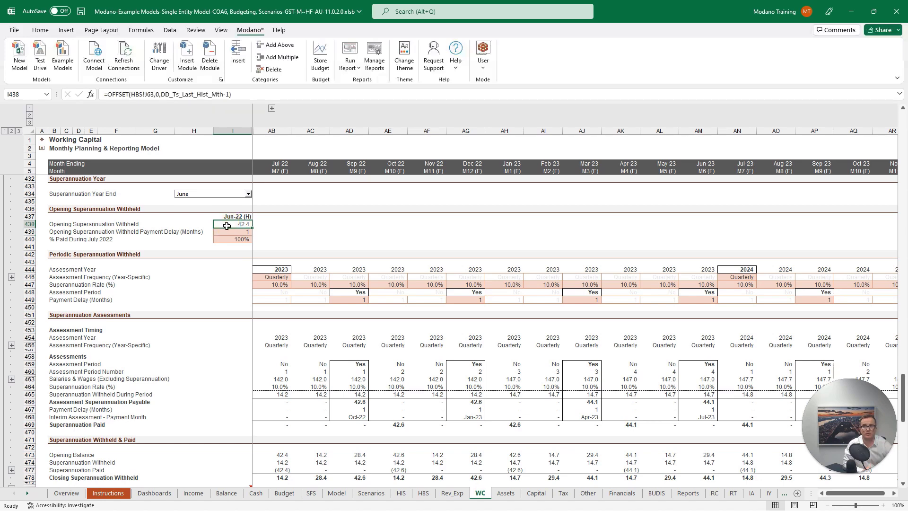
left_click(264, 470)
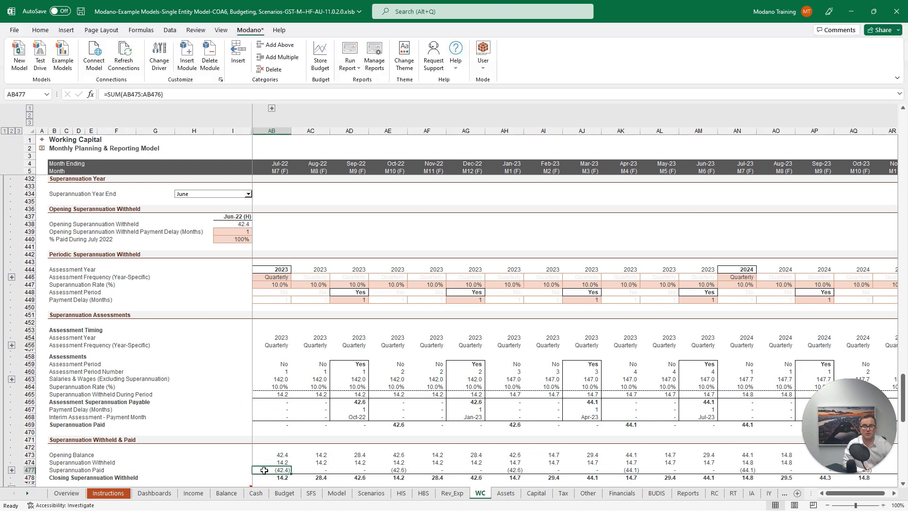
Step: Set the opening superannuation withheld payment delay to 2 months and check the superannuation paid in Aug-22
left_click(233, 231)
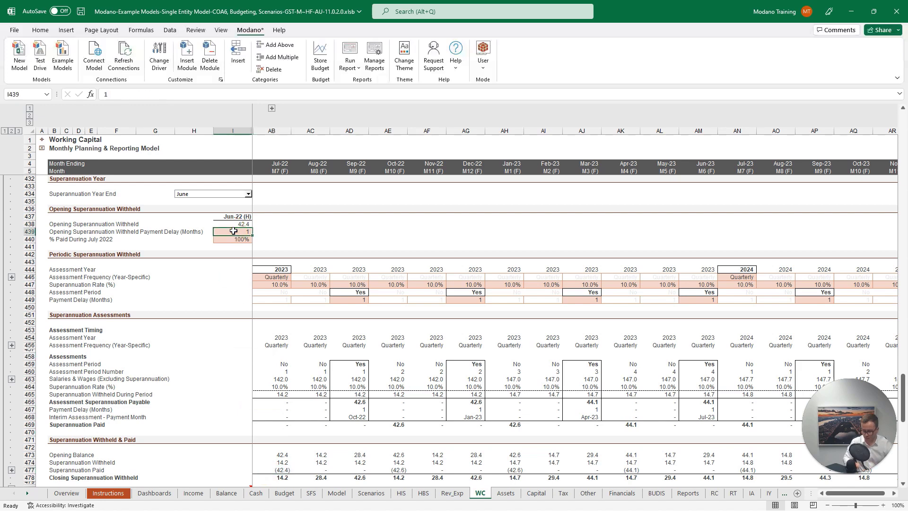
type("2")
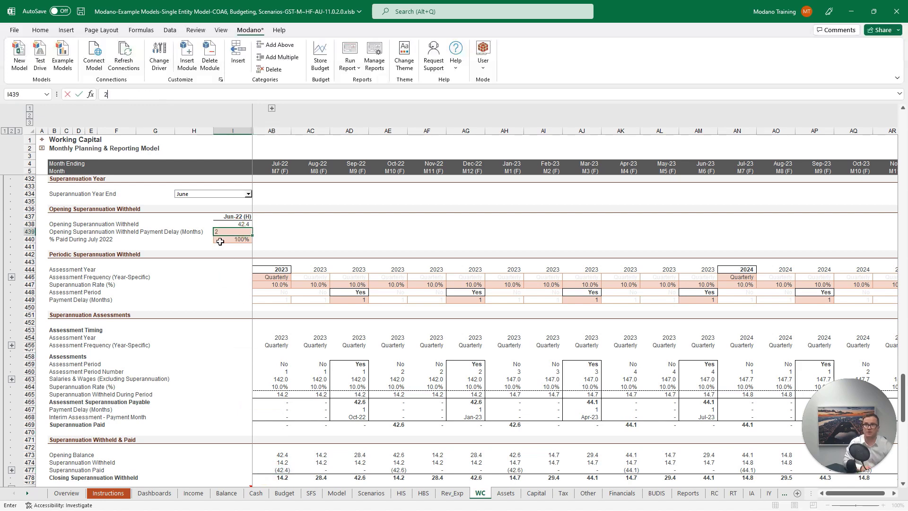
left_click(221, 239)
left_click(310, 470)
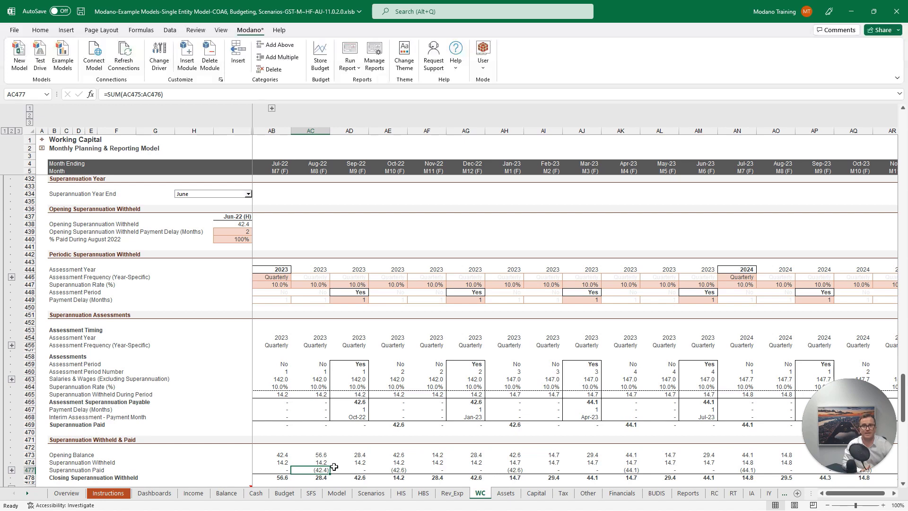
Step: Trace the superannuation calculation from the Jul-22 rate, salaries and amount withheld to the Sep-22 assessment payable and Oct-22 payment
left_click(264, 286)
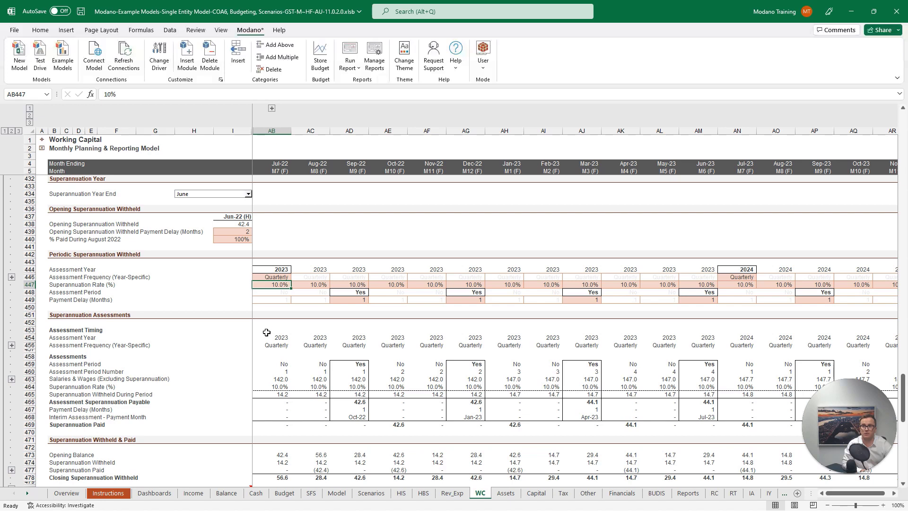
left_click(265, 380)
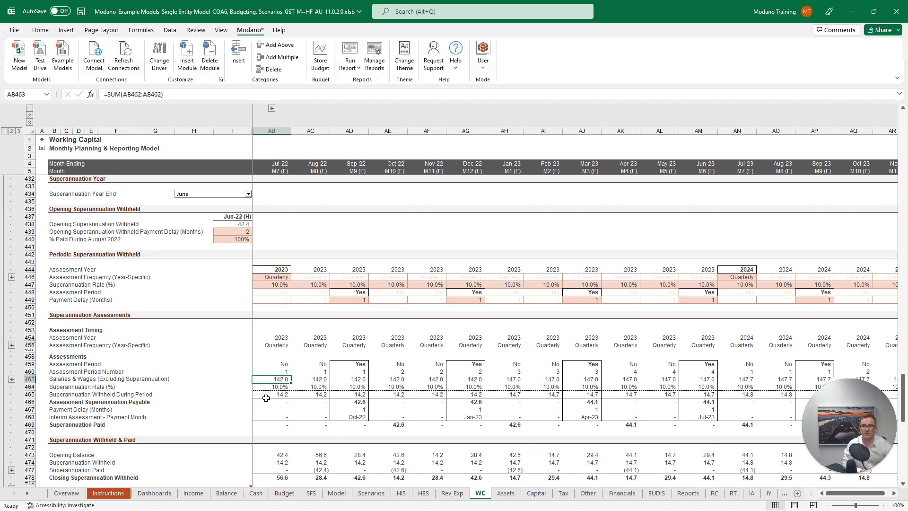
left_click(264, 394)
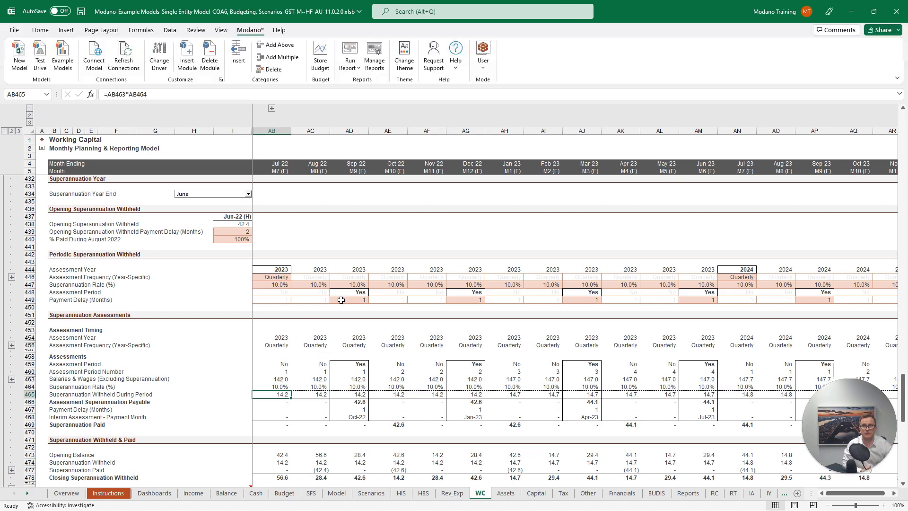
left_click(341, 300)
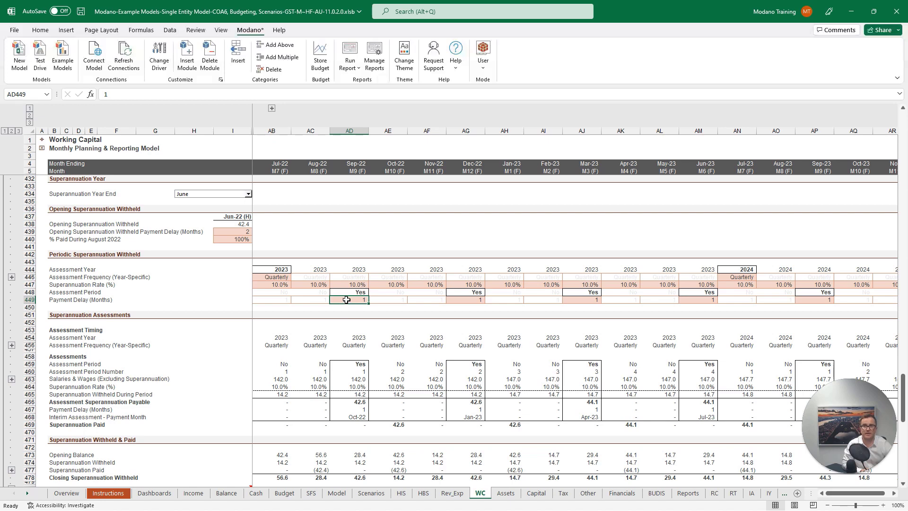
left_click(347, 401)
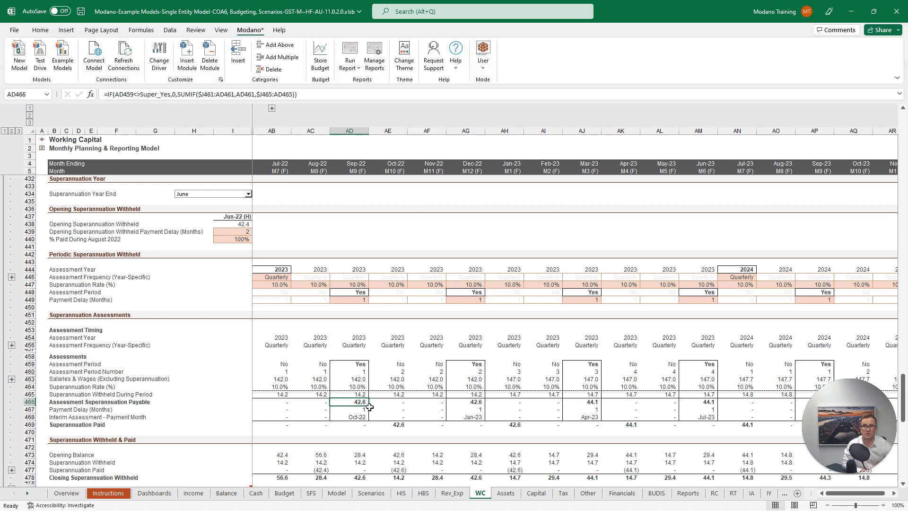
left_click(381, 424)
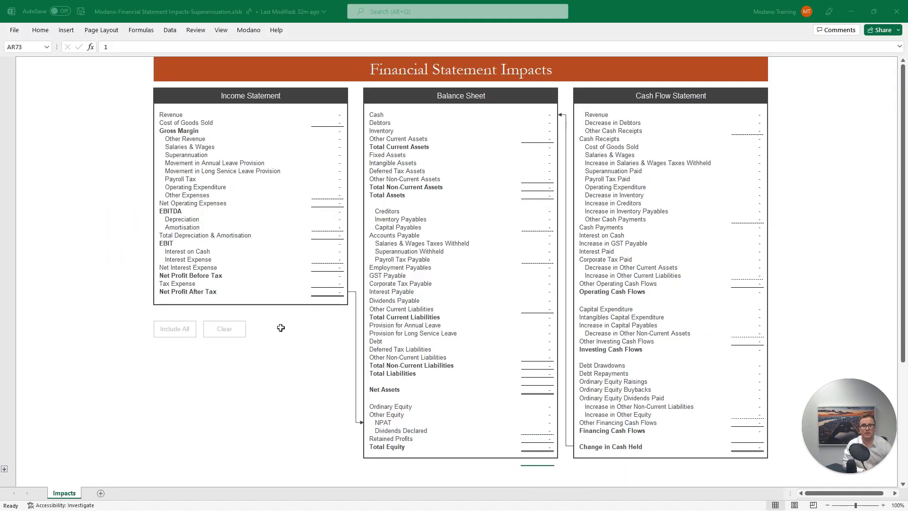
Step: Switch to the Financial Statement Impacts workbook and examine the Superannuation line of the income statement
left_click(271, 156)
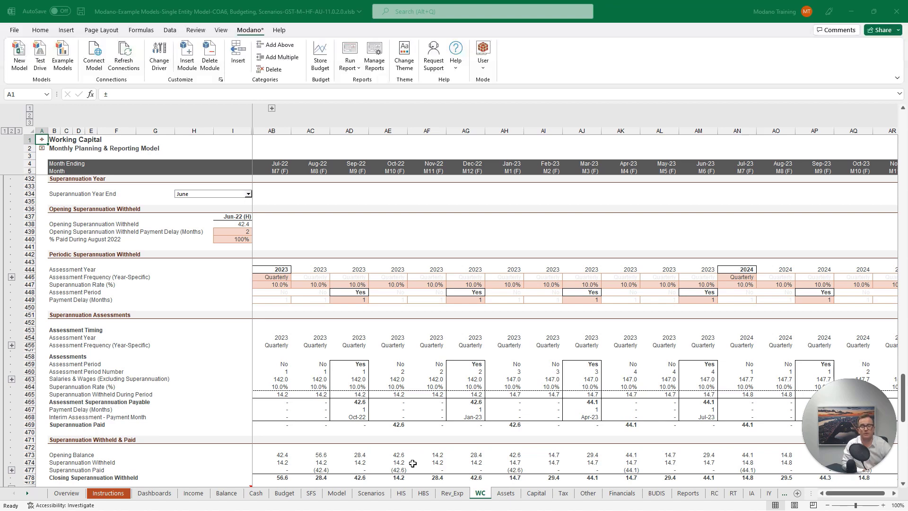
Step: Return to the planning model's Financial Statements sheet and expand Net Operating Expenses to view superannuation from Jul-22 onwards
left_click(42, 139)
left_click(112, 336)
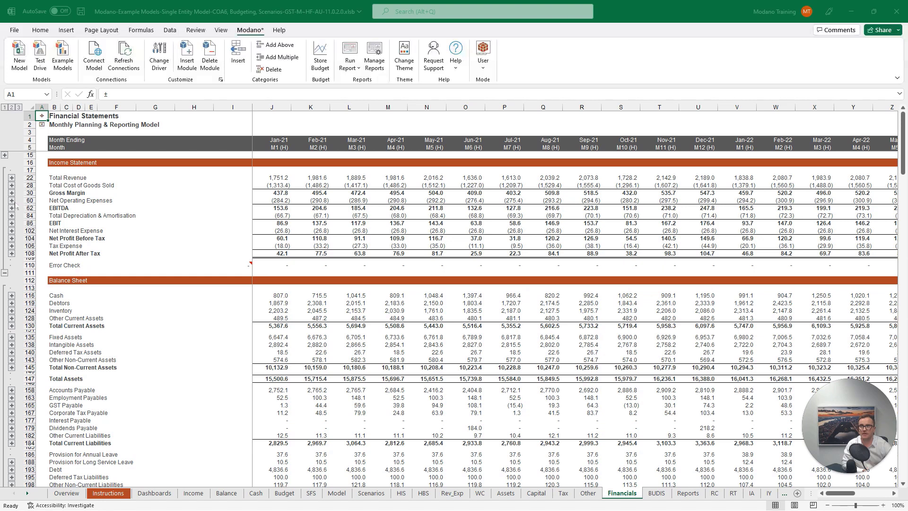
left_click(12, 201)
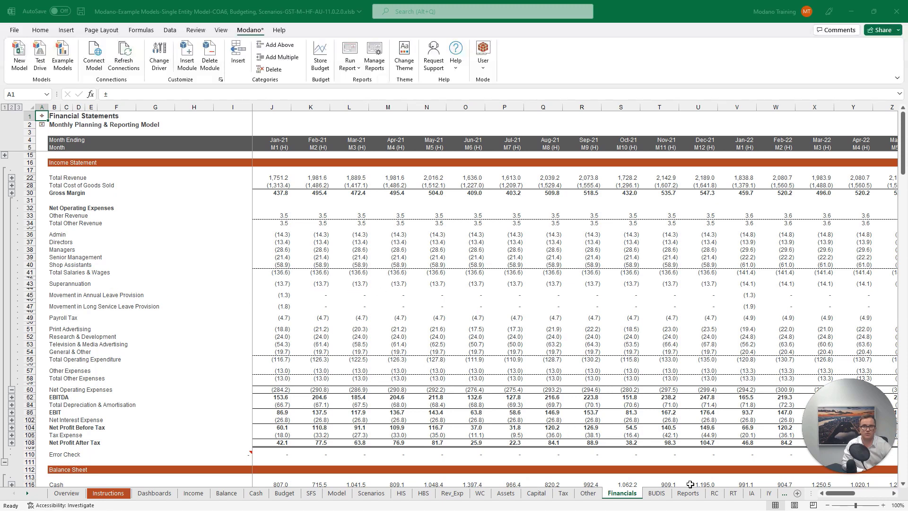
left_click_drag(844, 493, 883, 497)
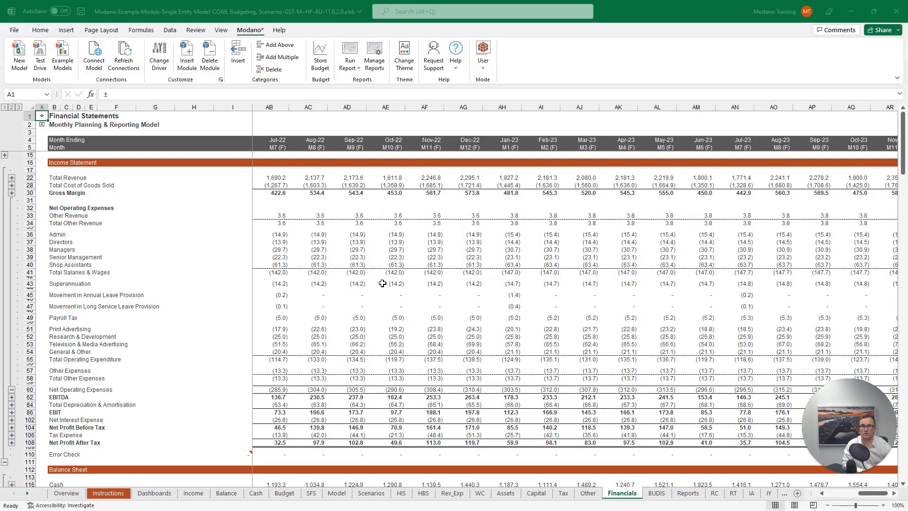
Step: Expand Employment Payables in the Balance Sheet and Cash Payments in the Cash Flow Statement to view the superannuation rows
scroll(382, 283, "down", 15)
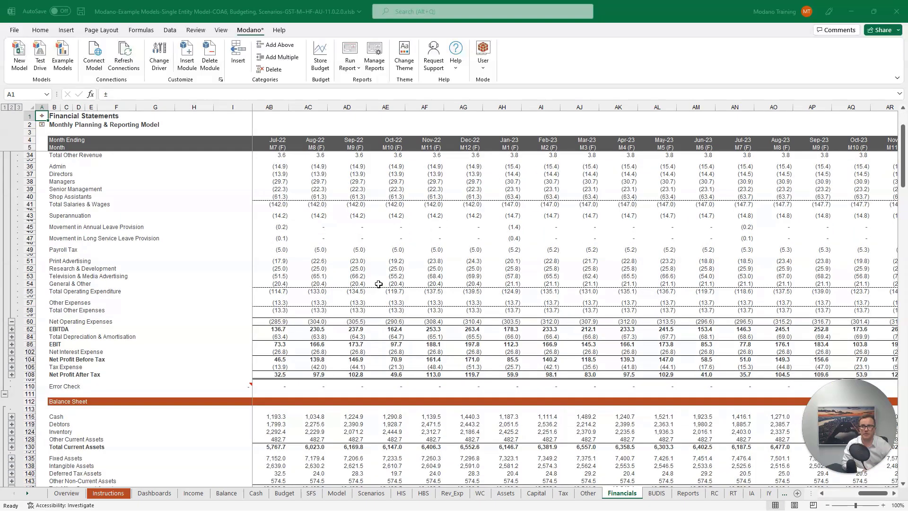
scroll(379, 284, "up", 1)
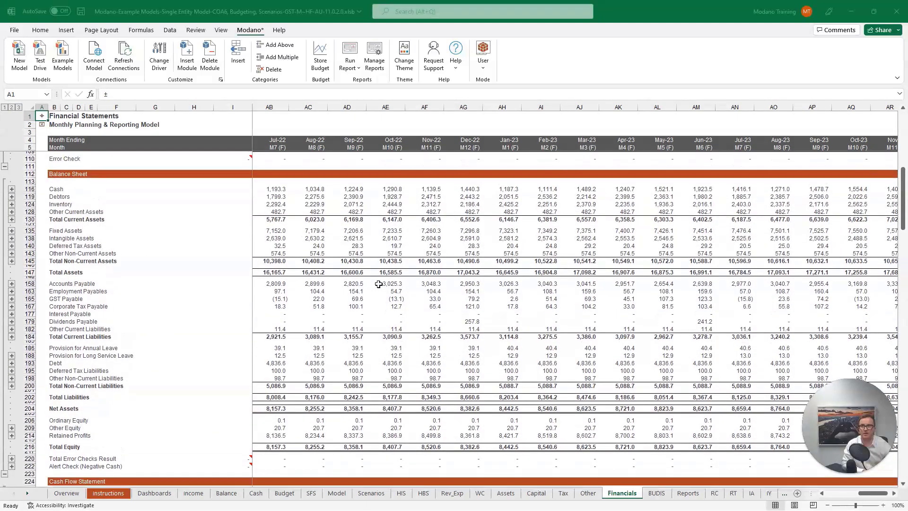
left_click(12, 292)
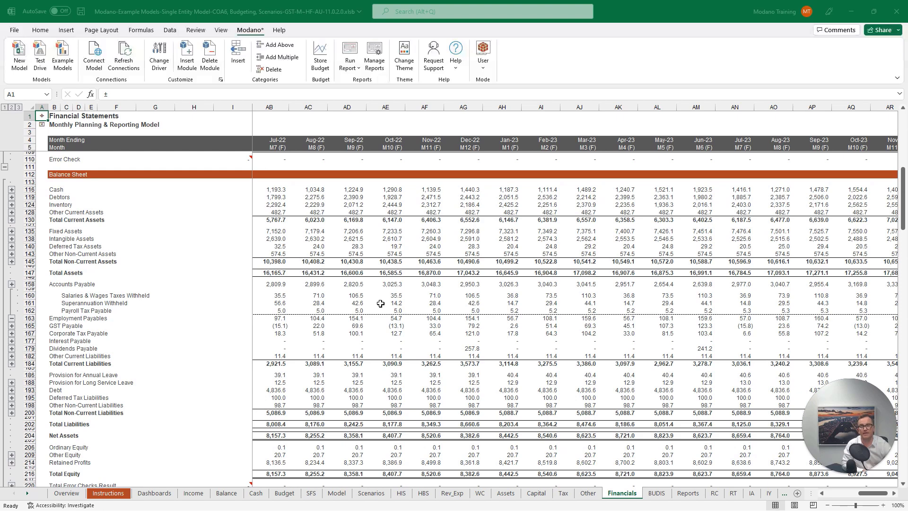
scroll(380, 303, "down", 15)
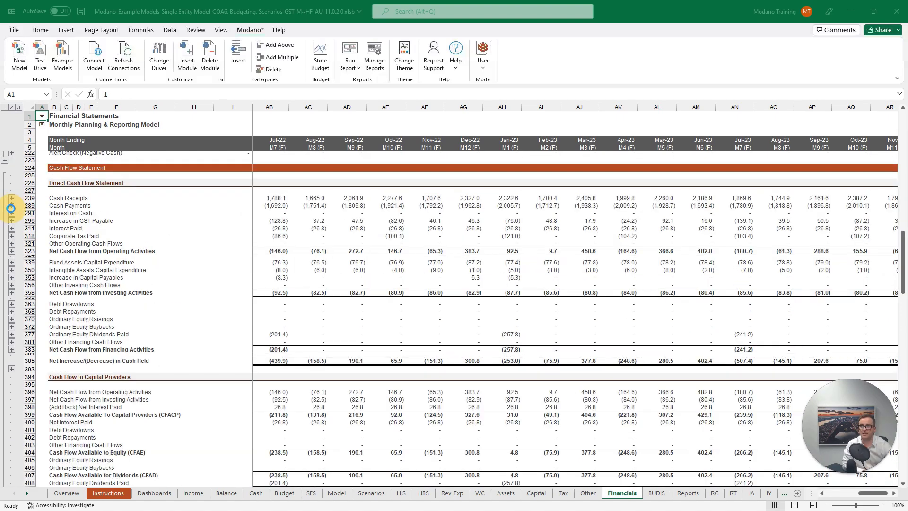
left_click(11, 205)
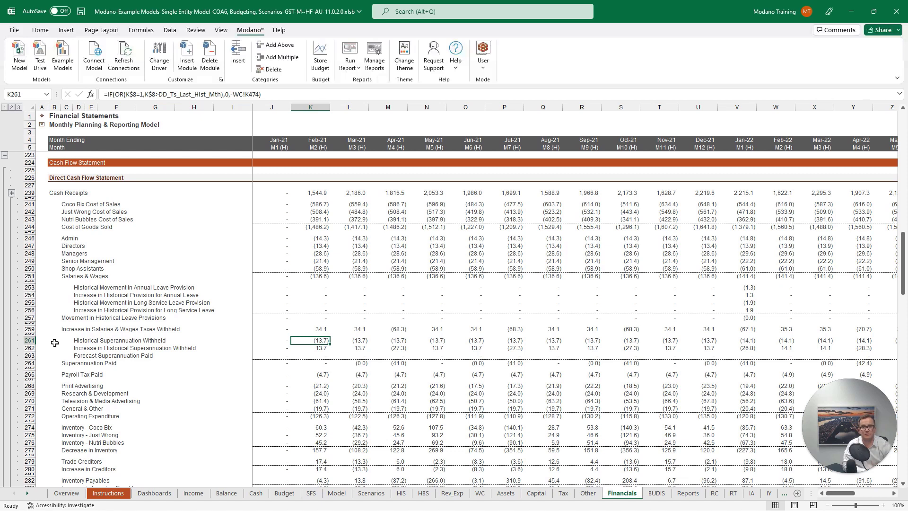
Step: Examine the Forecast Superannuation Paid row of the Direct Cash Flow Statement in the forecast months
left_click_drag(842, 494, 862, 495)
left_click(615, 355)
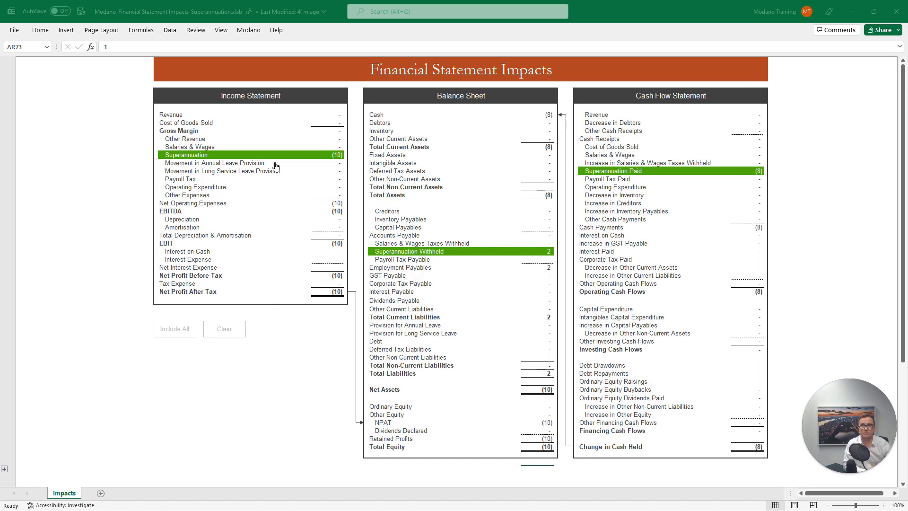
Step: In the Financial Statement Impacts workbook, show the impacts of annual leave and long service leave provision movements, Payroll Tax and Tax Expense alongside Superannuation
left_click(274, 164)
left_click(273, 171)
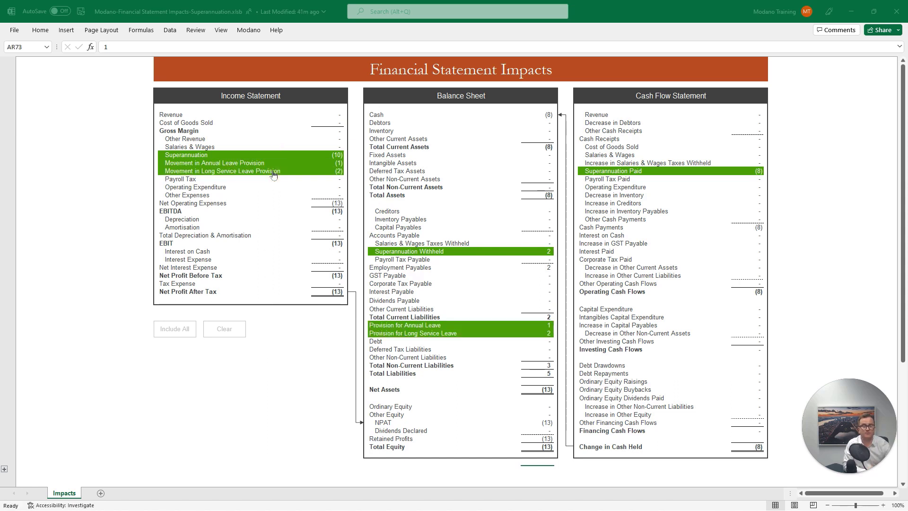
left_click(279, 180)
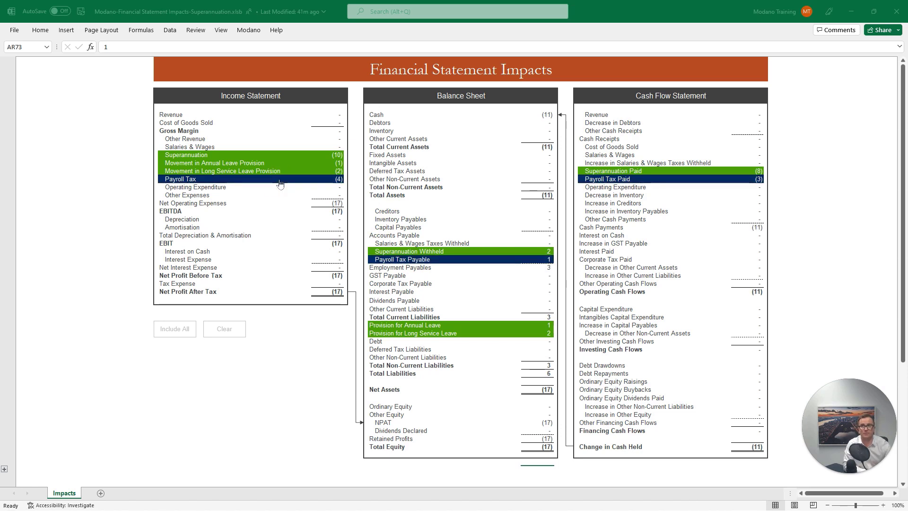
left_click(314, 284)
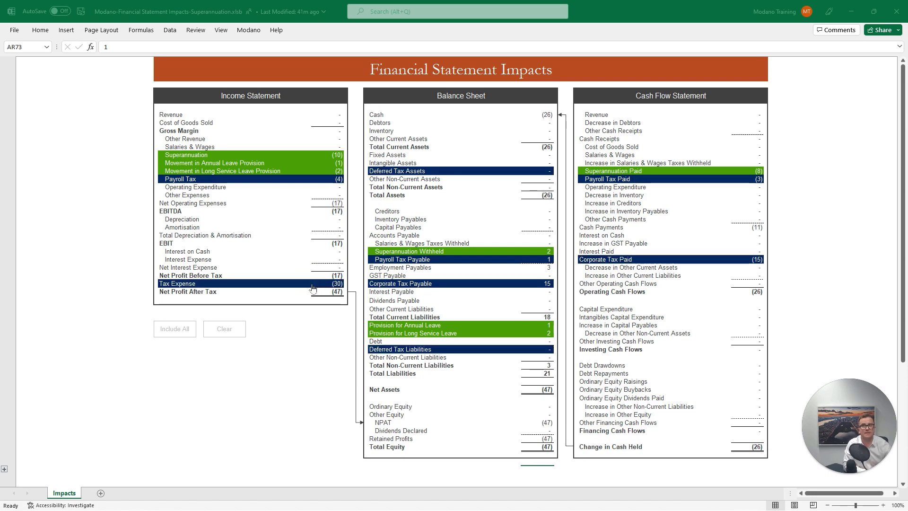
Step: Clear all the included impacts and show only the Superannuation impact across the three financial statements
left_click(231, 328)
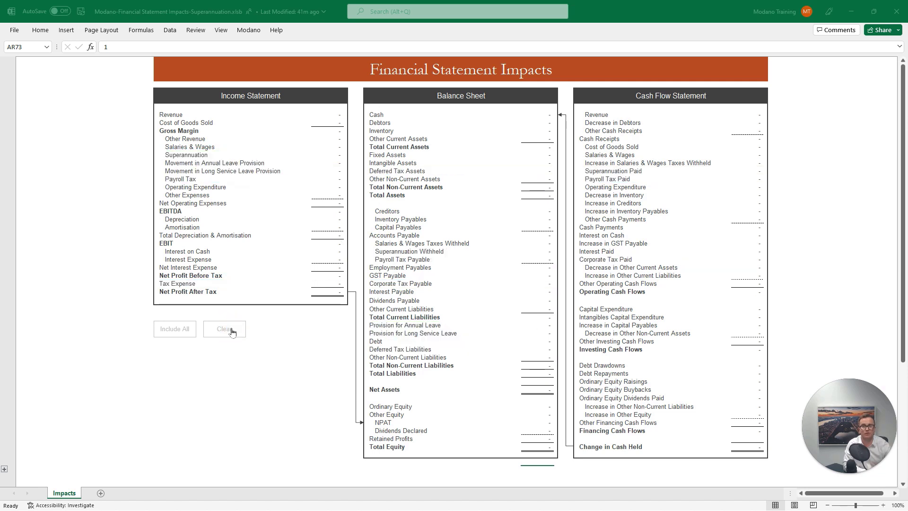
left_click(228, 159)
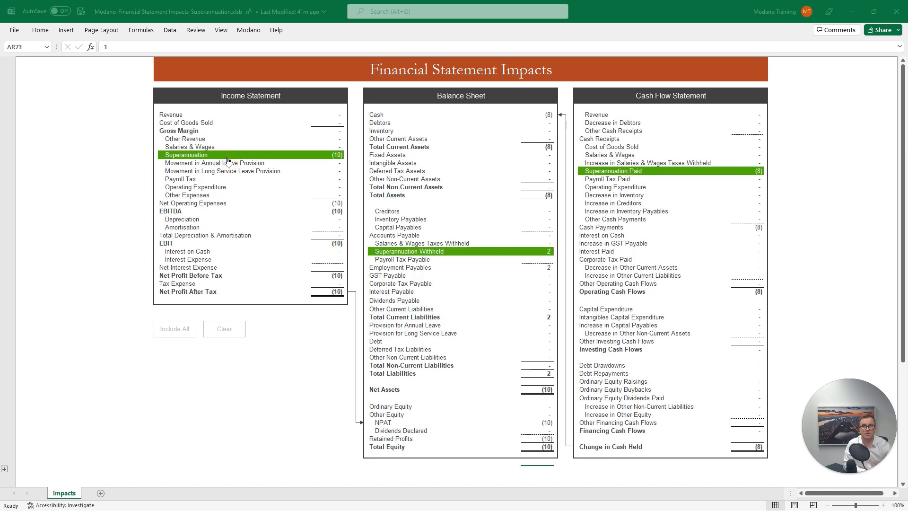